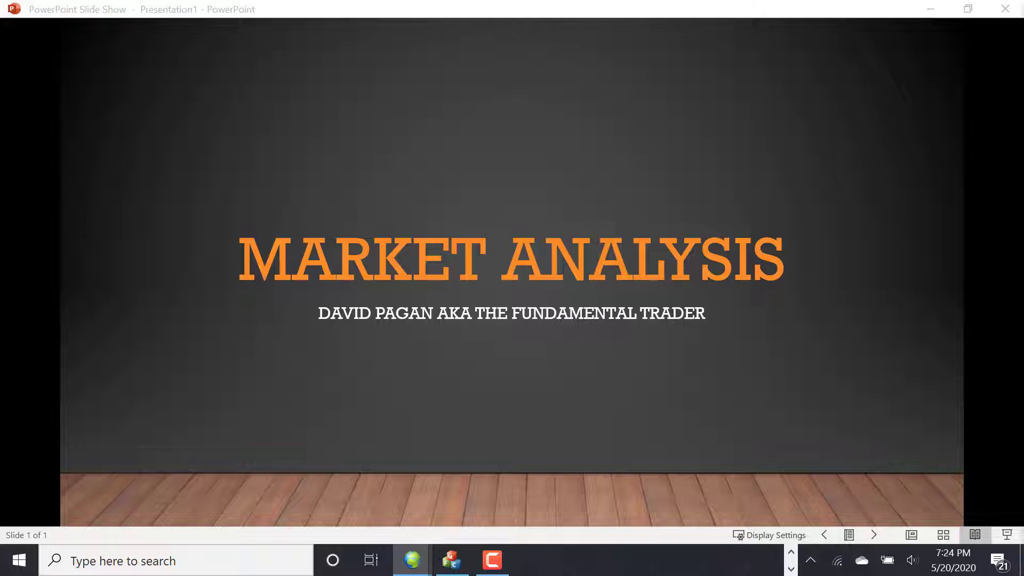
Switch to the E-Mini S&P 500 2.50 Range chart and adjust its price scale and bar spacing to show the 5-19 to 5-21 sessions
left_click_drag(1023, 60, 295, 63)
double_click(344, 60)
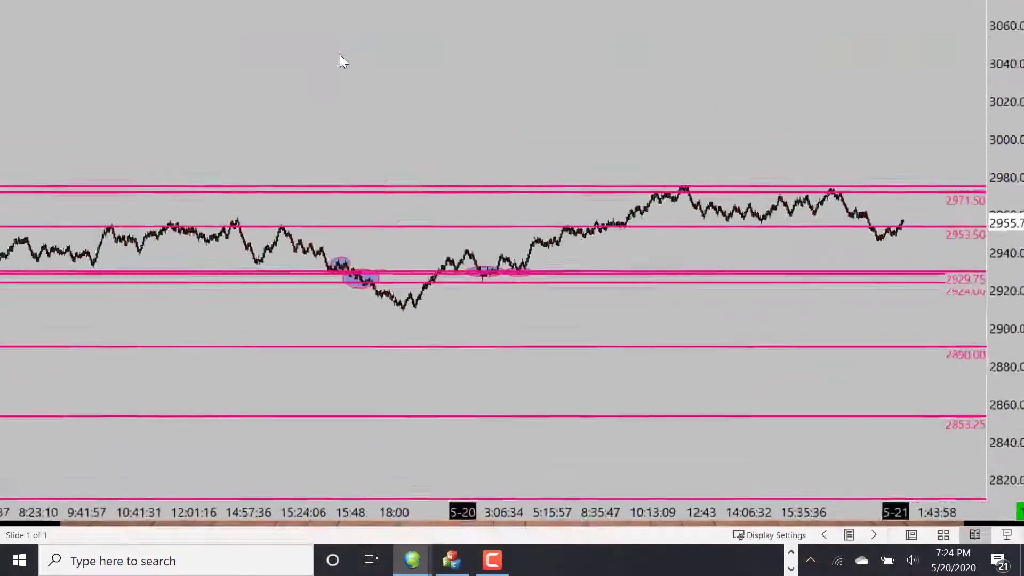
left_click_drag(645, 540, 671, 540)
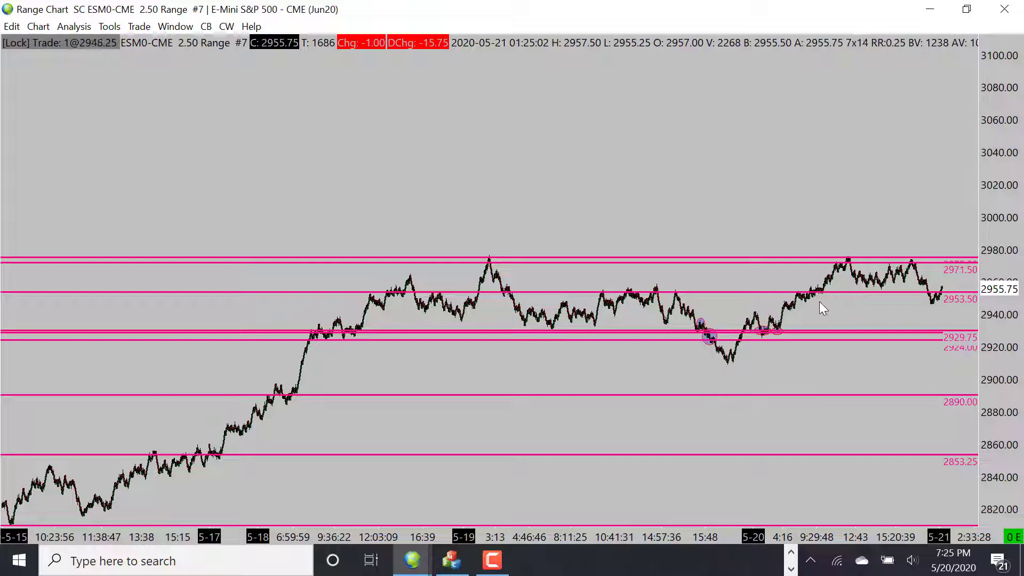
left_click_drag(1007, 257, 999, 286)
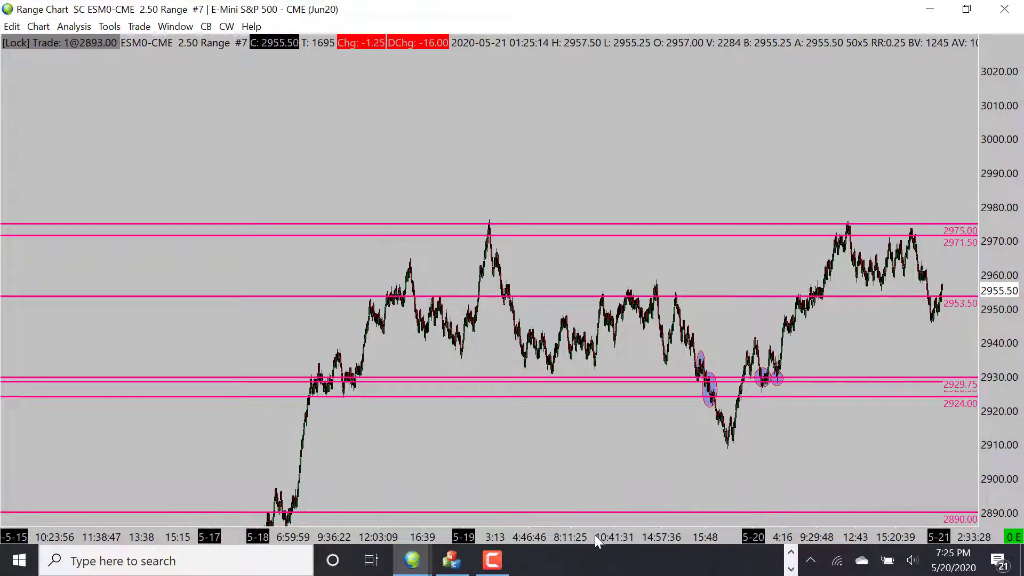
left_click_drag(559, 531, 555, 531)
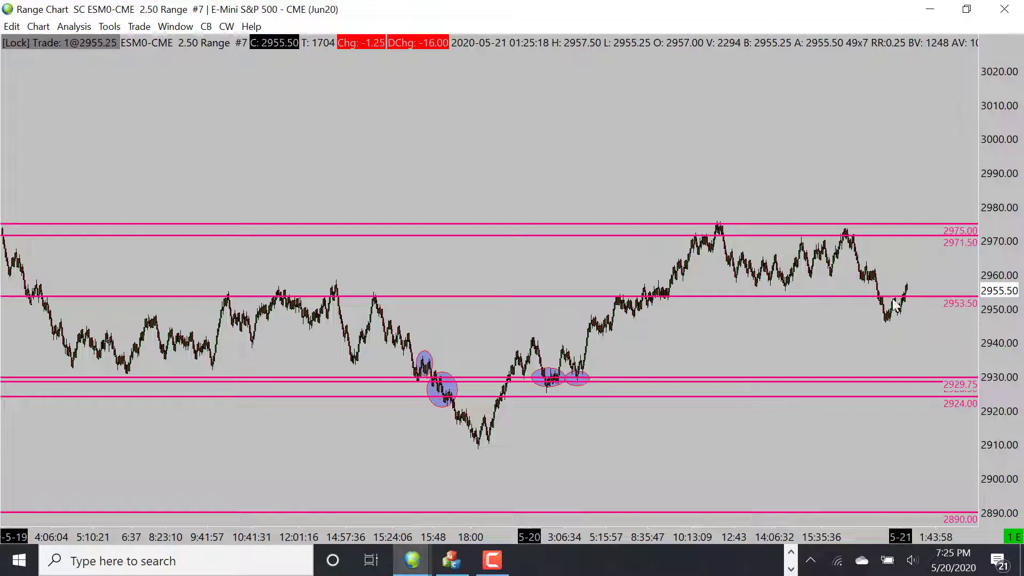
Draw a red projected path zigzagging around 2953.50 and dropping to about 2935, plus arrows pointing at the two highlighted zones near 2929.75
mouse_move(903, 321)
left_mouse_down()
mouse_move(920, 276)
mouse_move(942, 293)
left_mouse_up()
left_click_drag(961, 248, 960, 243)
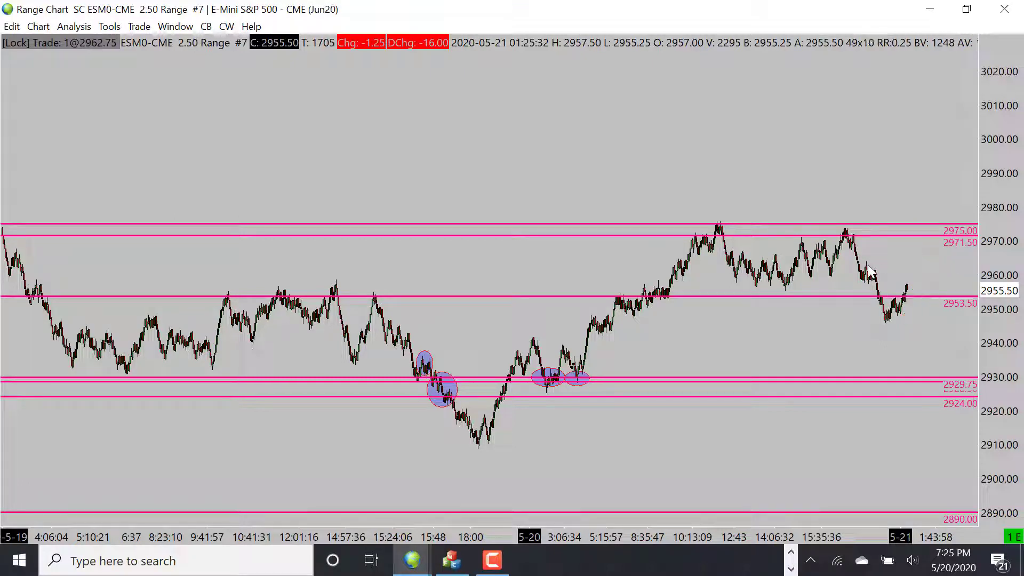
left_click_drag(900, 312, 920, 274)
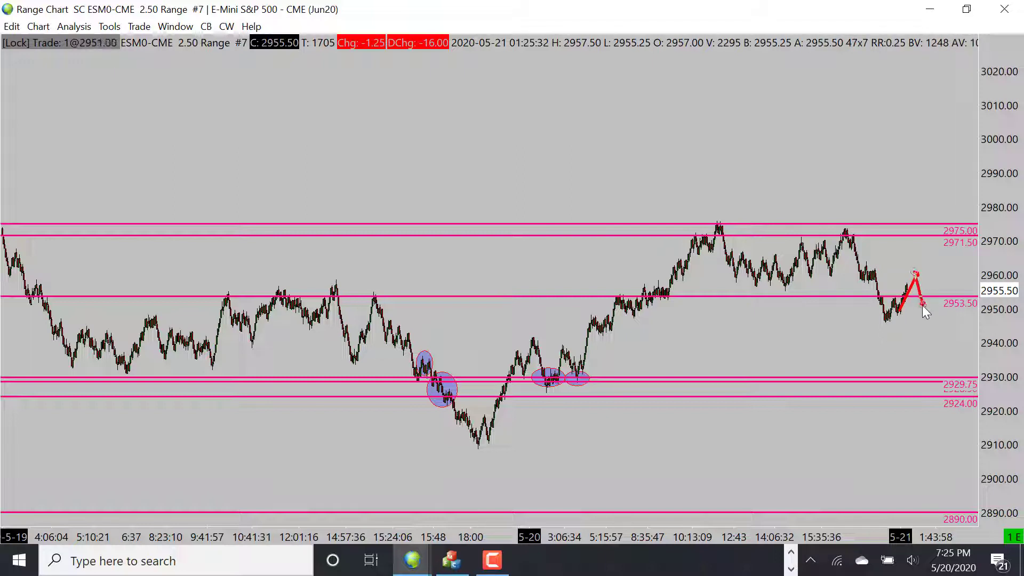
mouse_move(925, 309)
left_mouse_down()
mouse_move(939, 278)
mouse_move(943, 315)
mouse_move(955, 296)
mouse_move(964, 310)
mouse_move(958, 392)
mouse_move(967, 359)
left_mouse_up()
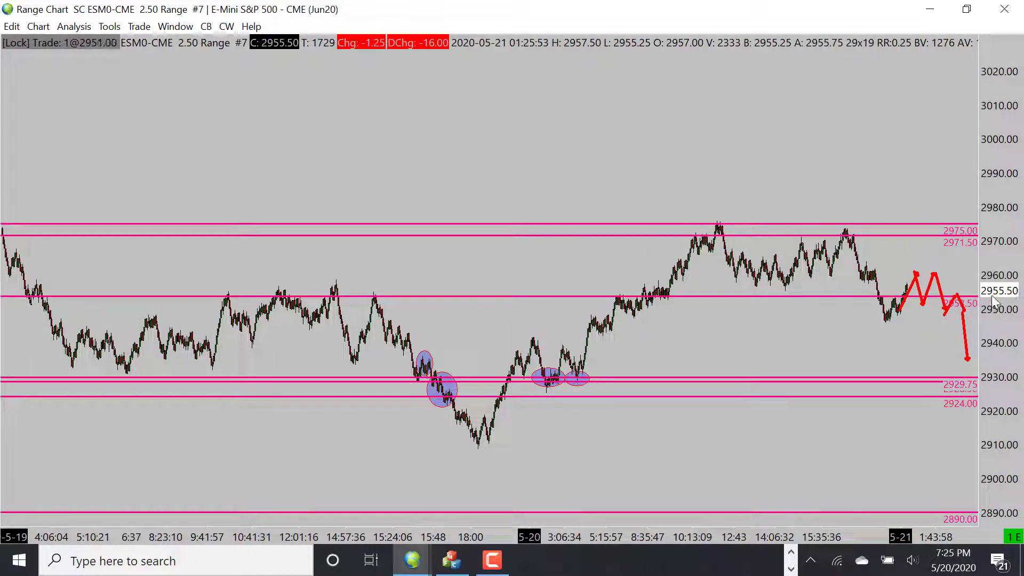
mouse_move(629, 457)
left_mouse_down()
mouse_move(592, 388)
mouse_move(540, 401)
mouse_move(548, 380)
left_mouse_up()
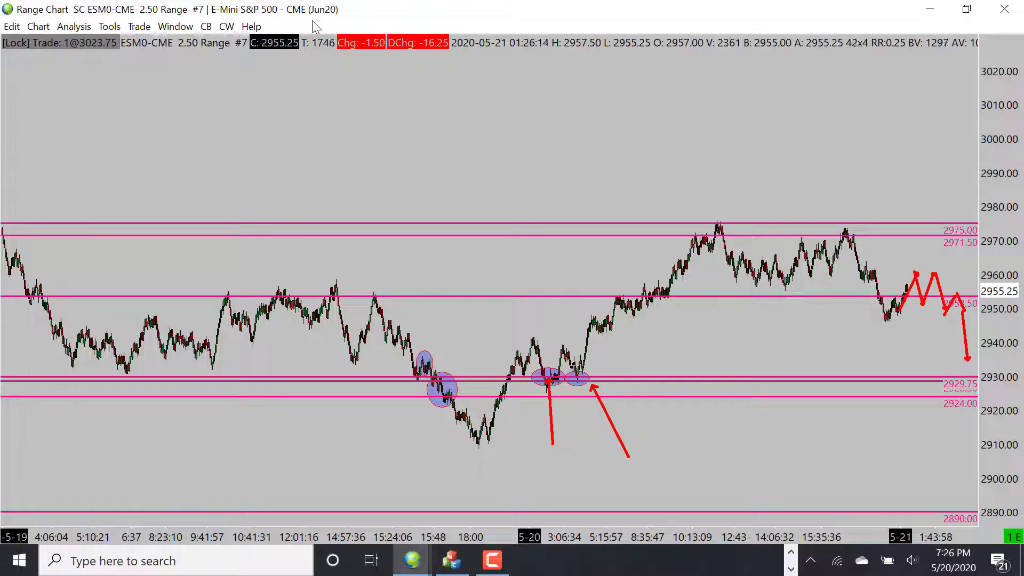
Delete all the red arrows and projected path segments from the E-Mini S&P 500 chart
left_click_drag(428, 110, 323, 134)
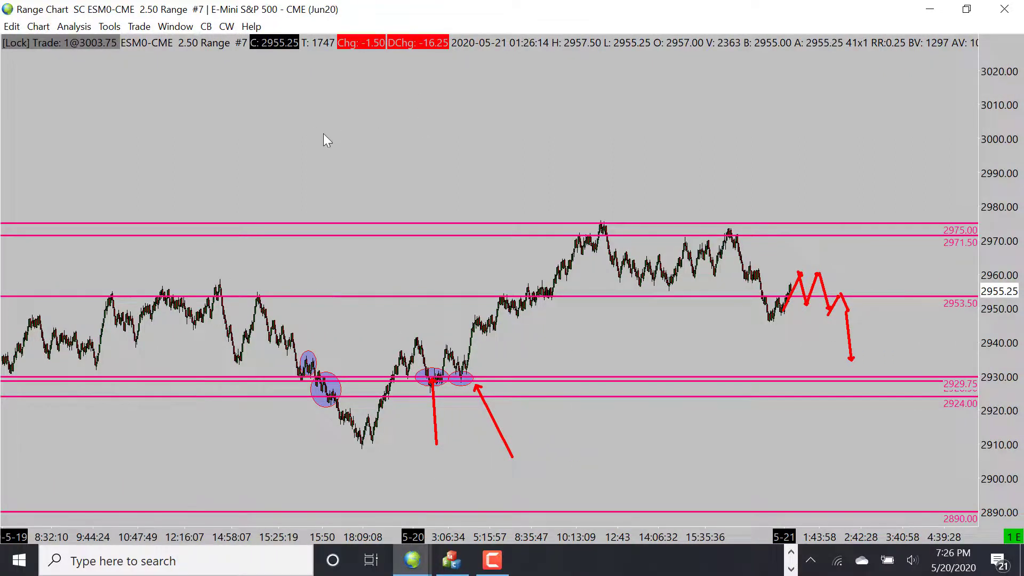
key("Delete")
key("Delete")
key("Delete")
key("Delete")
key("Delete")
key("Delete")
key("Delete")
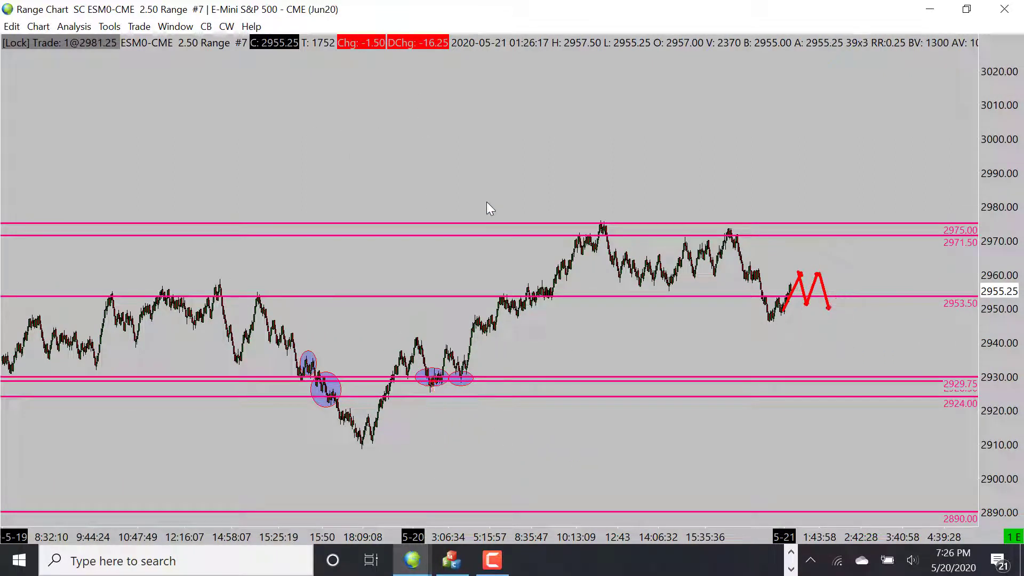
key("ctrl+z")
key("ctrl+z")
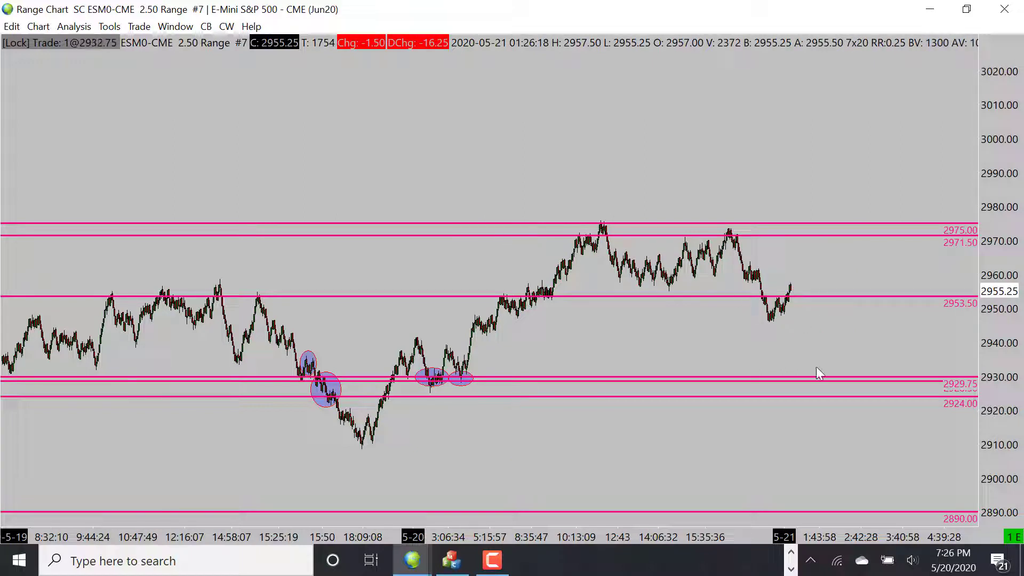
Draw a projected path falling to about 2924, consolidating above 2929.75 and rising to about 2950, with a horizontal arrow along 2929.75
mouse_move(786, 289)
left_mouse_down()
mouse_move(796, 385)
mouse_move(814, 390)
mouse_move(828, 362)
mouse_move(835, 379)
mouse_move(841, 357)
mouse_move(856, 380)
mouse_move(902, 320)
mouse_move(891, 309)
left_mouse_up()
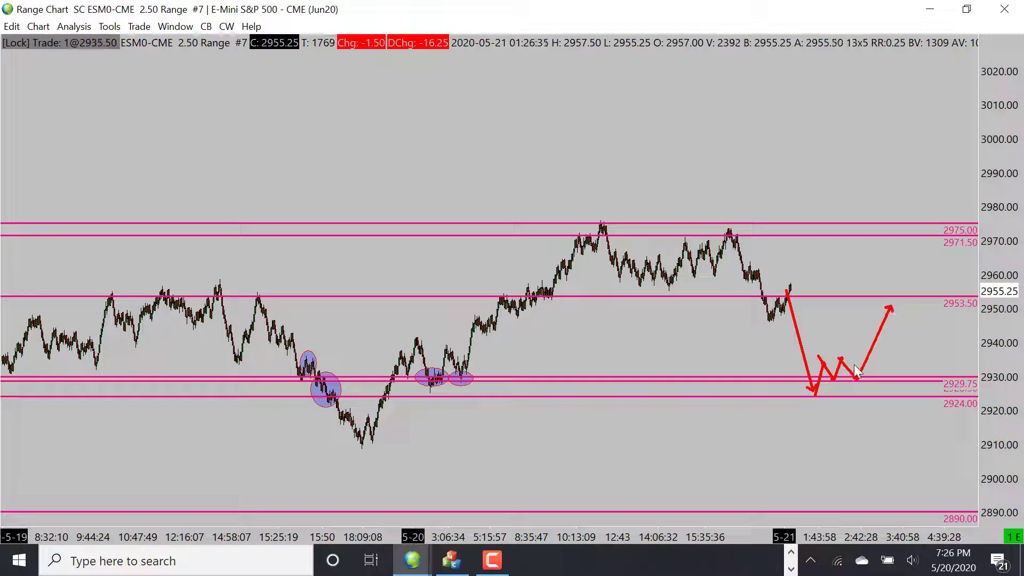
left_click_drag(818, 377, 897, 384)
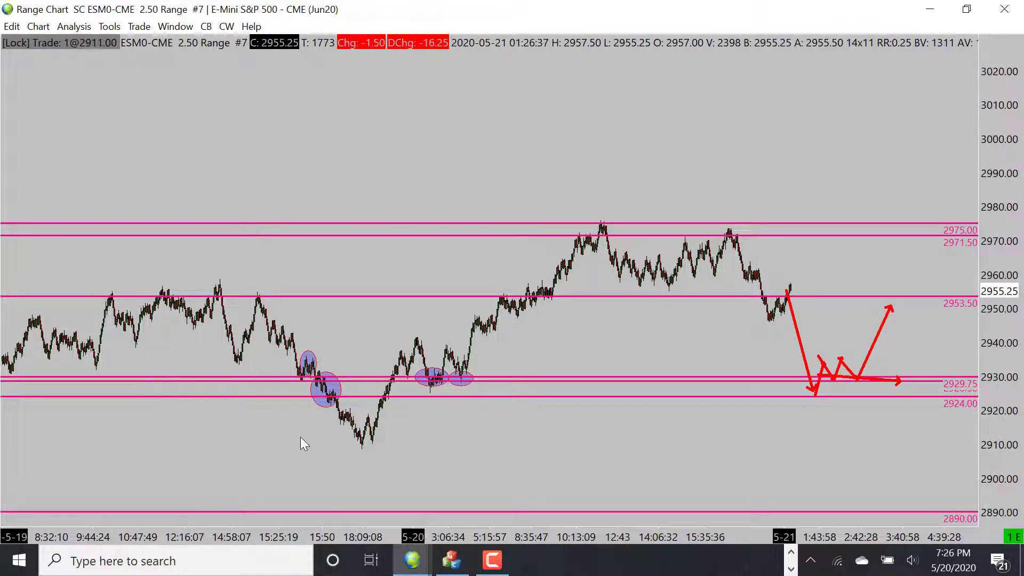
left_click_drag(344, 443, 431, 444)
key("Delete")
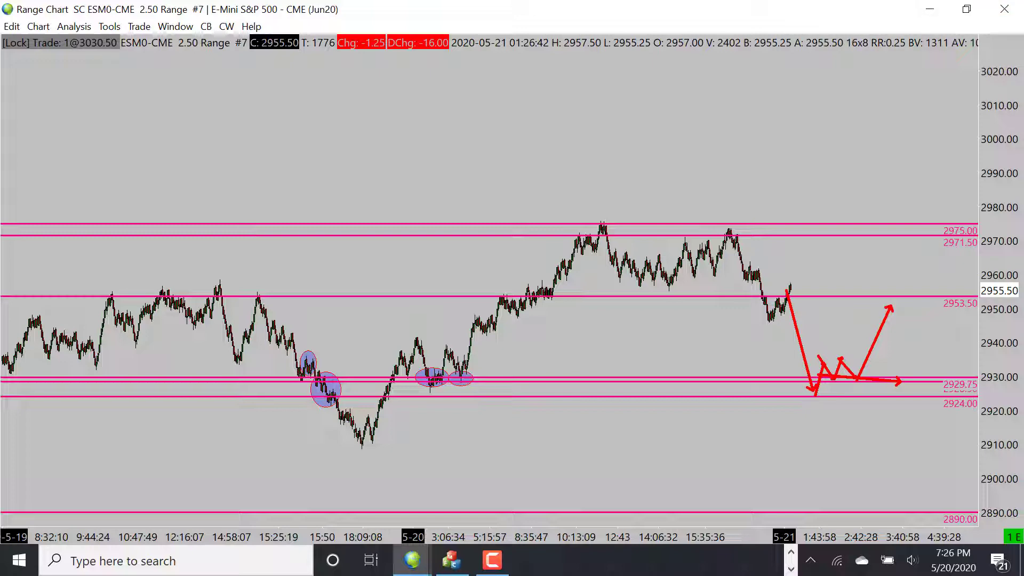
Bring up the E-Mini S&P 500 1.25 Range chart and delete the red arrow falling from the latest bars toward 2932.75
left_click_drag(1023, 162, 521, 126)
double_click(521, 125)
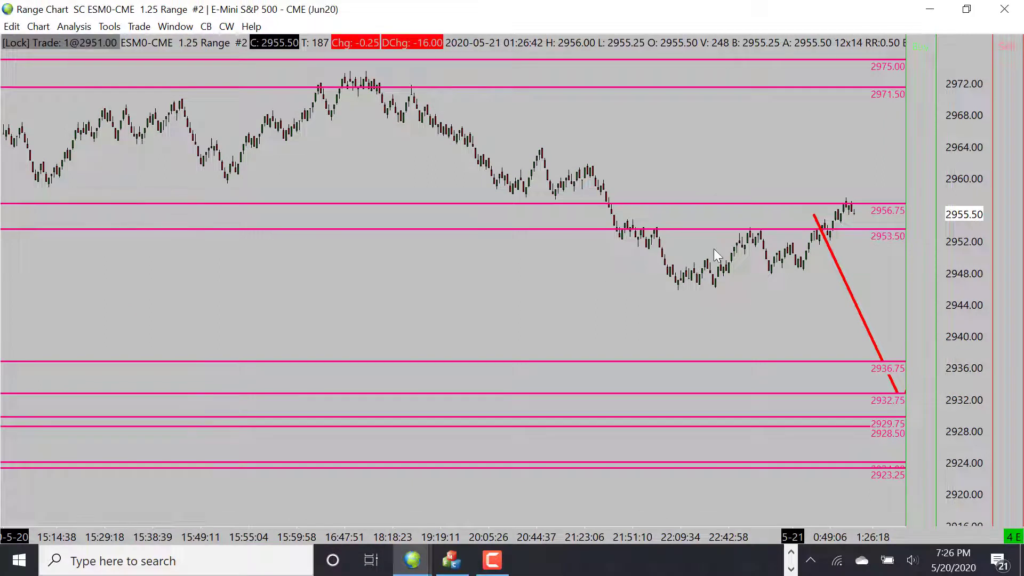
right_click(837, 271)
left_click(847, 502)
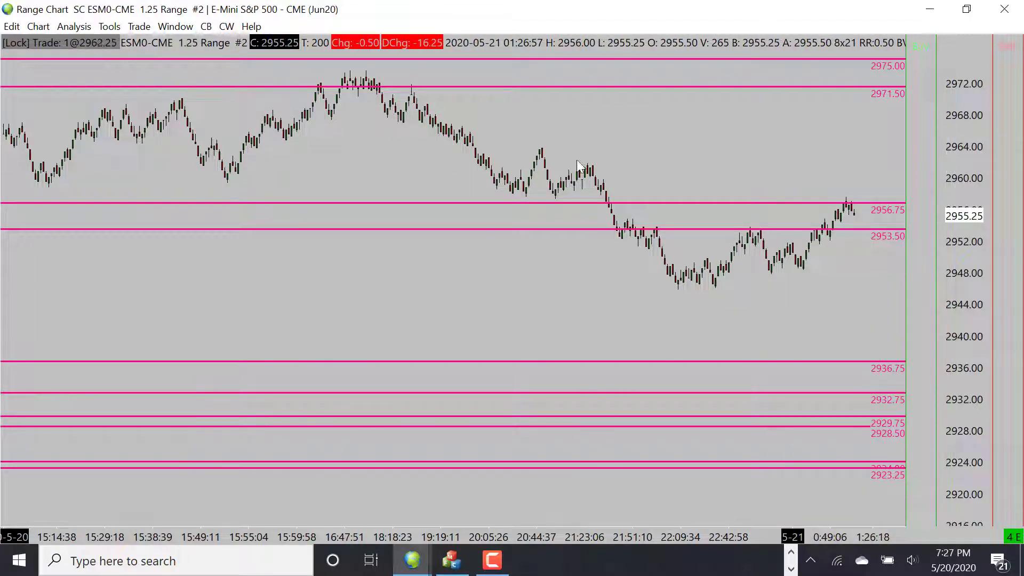
Examine the 5-20 price action against the 2971.50 and 2975.00 levels and the area beyond the latest bar on the 1.25 Range chart
left_click_drag(528, 535, 662, 514)
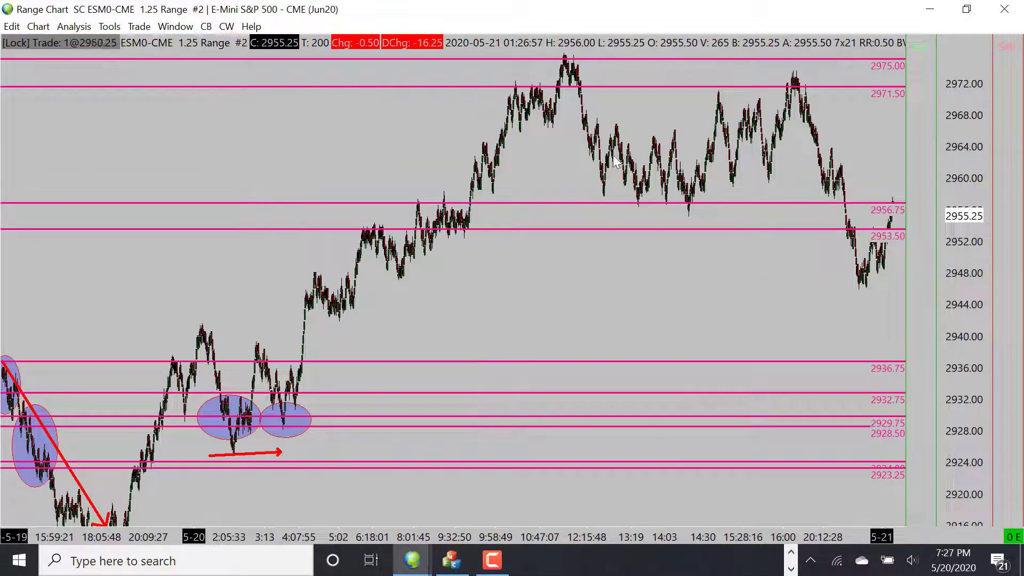
left_click_drag(775, 76, 815, 73)
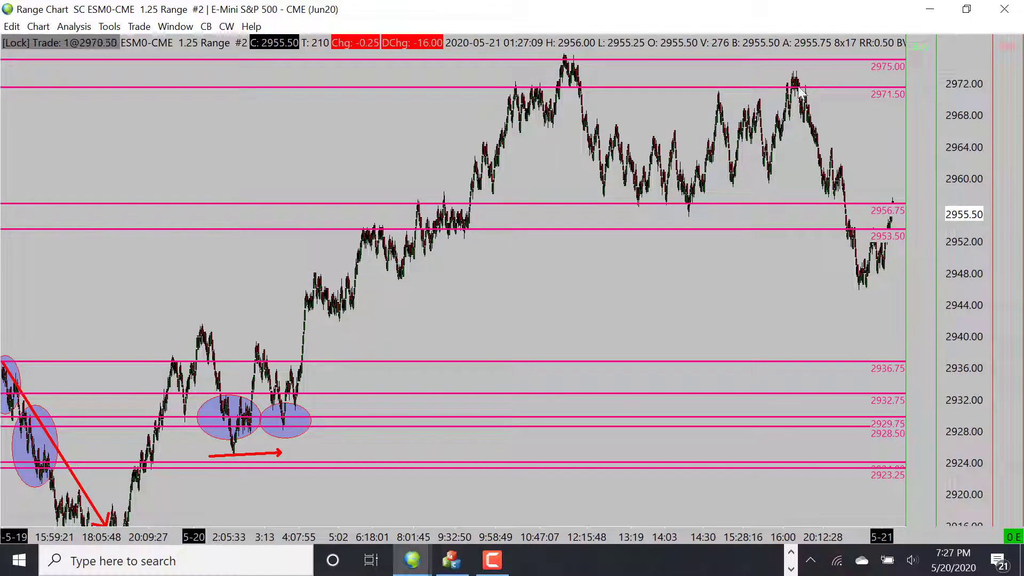
left_click_drag(664, 536, 624, 536)
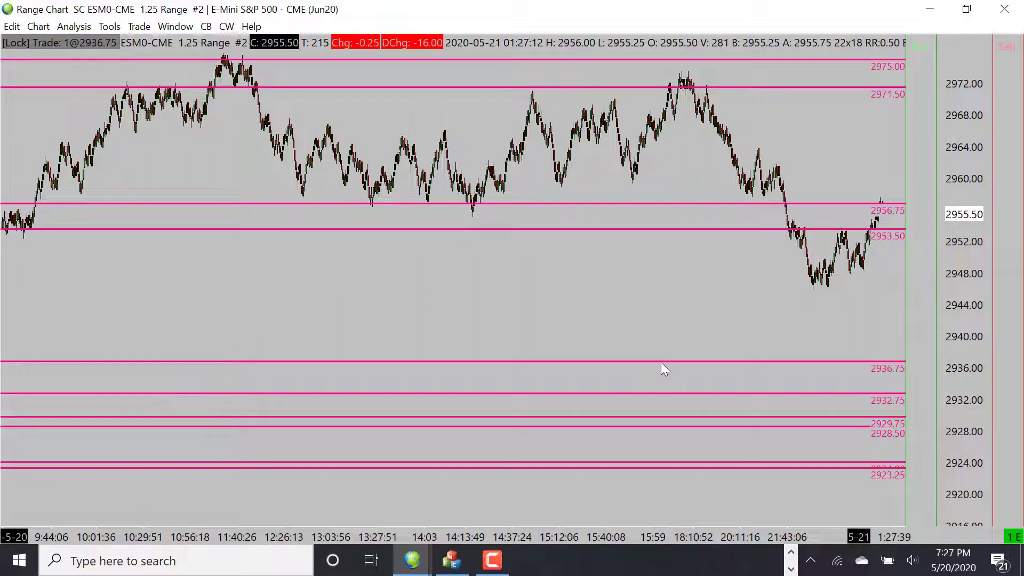
left_click_drag(669, 290, 501, 304)
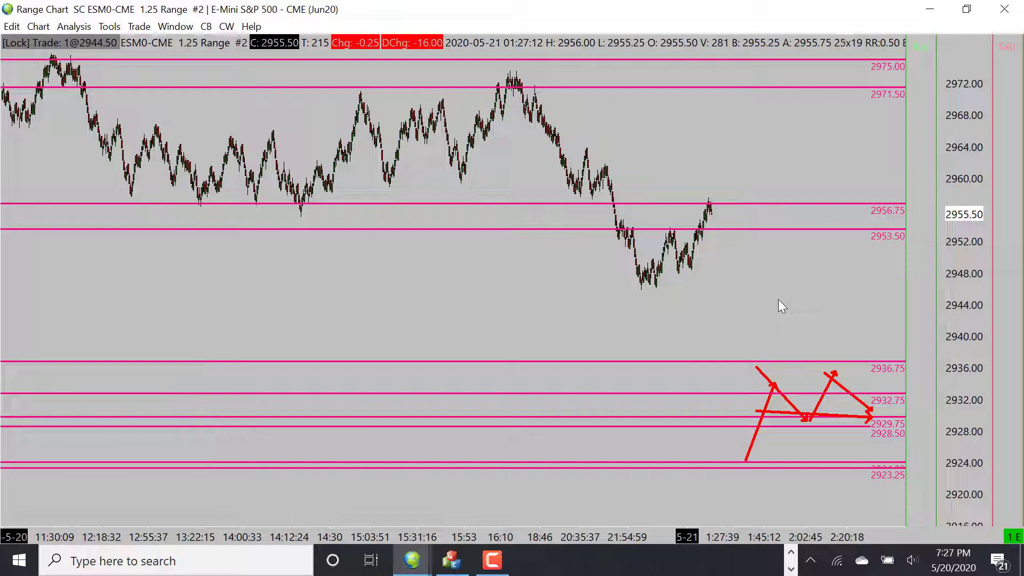
left_click_drag(728, 277, 731, 282)
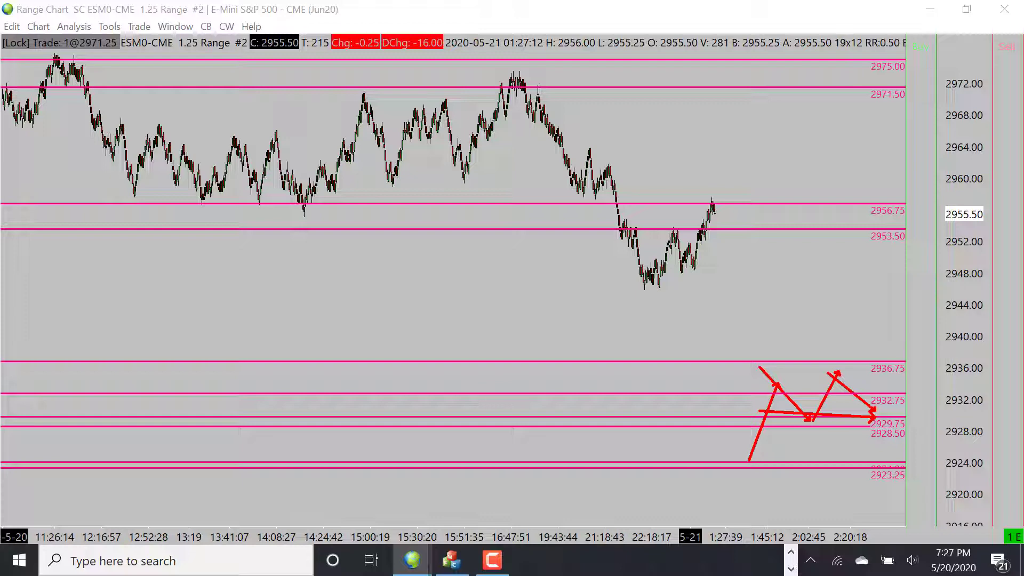
Bring up the Gold GCM0-COMEX 1.0 Range chart and try a horizontal line at 1757.9 across the highs
left_click_drag(1023, 32, 598, 19)
double_click(597, 19)
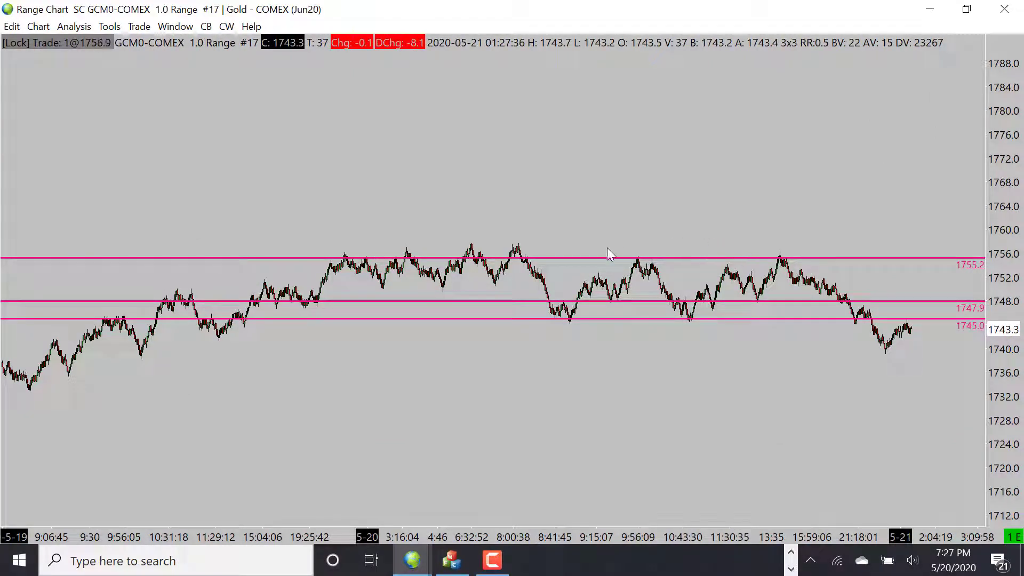
left_click(510, 242)
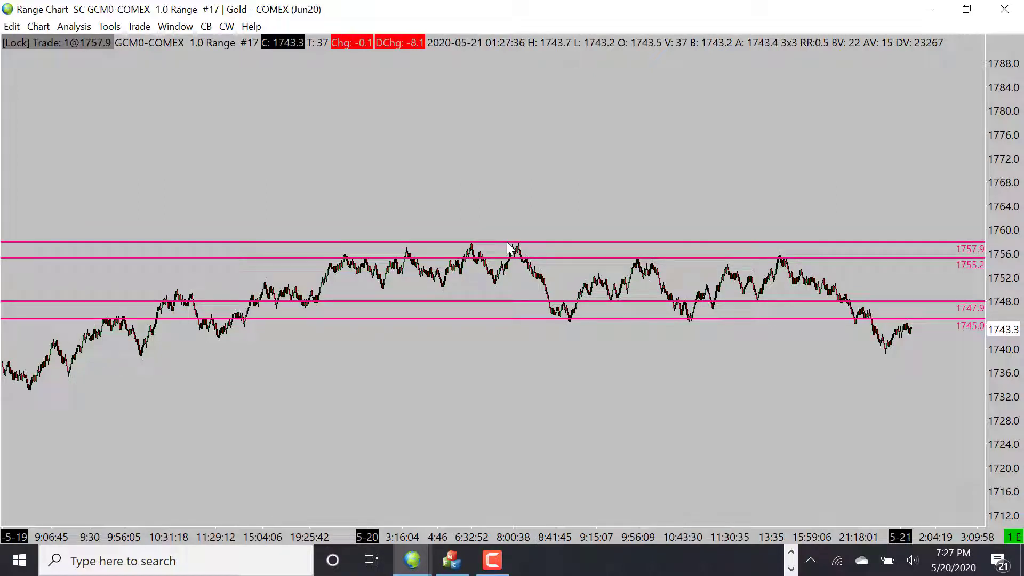
key("Delete")
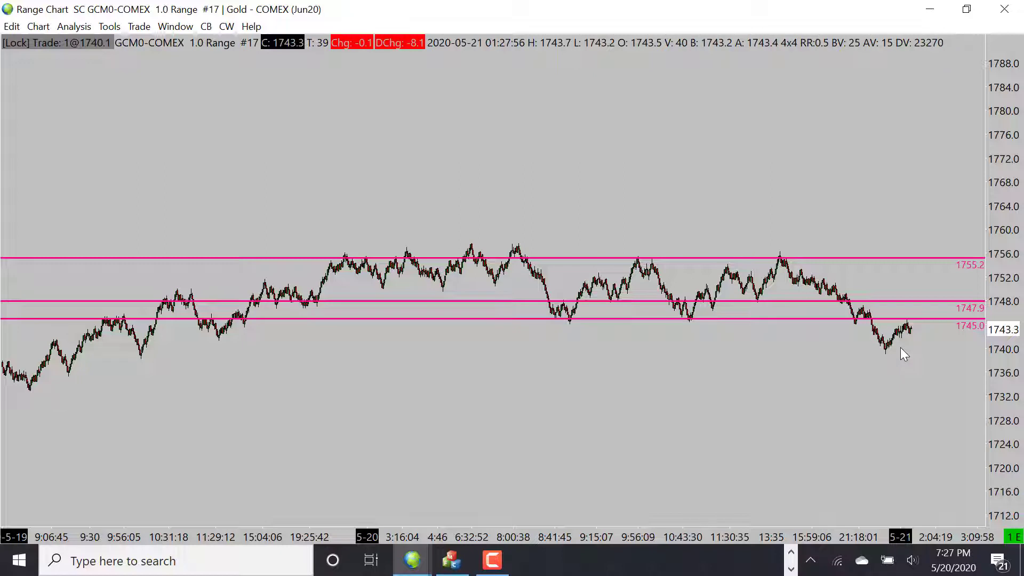
Delete the 1747.9 horizontal line and the short red arrow at the latest gold bars
left_click(920, 326)
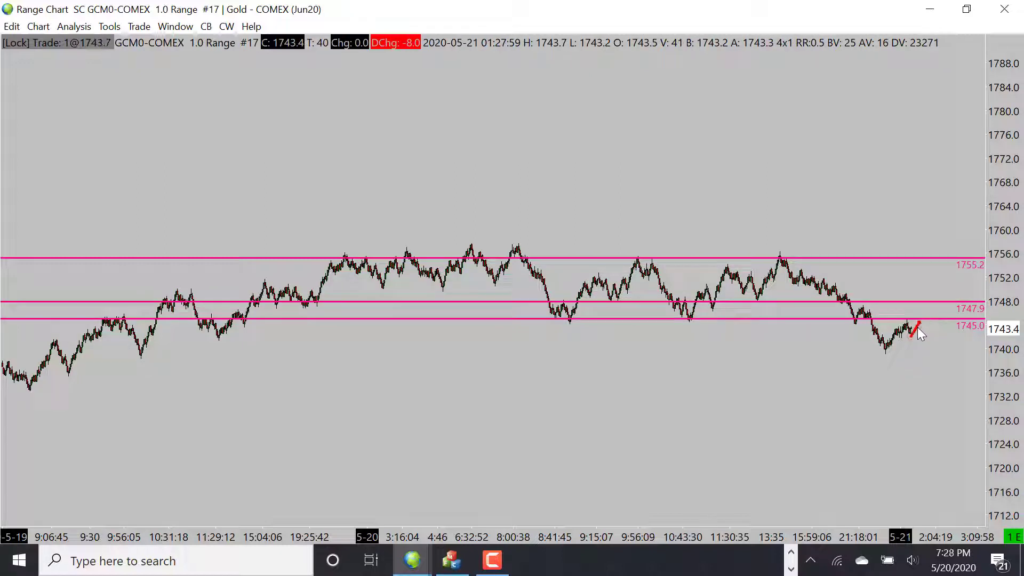
left_click(924, 358)
key("Delete")
key("Delete")
key("Delete")
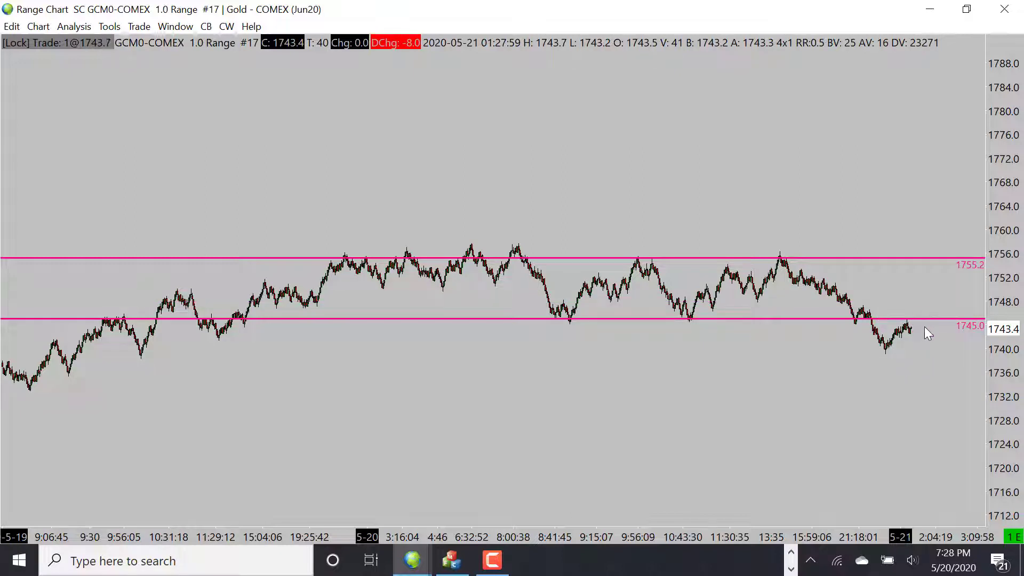
Draw a projected path from the latest gold bar, consolidating above 1745.0 and rising toward 1755.2, with a horizontal arrow along 1745.0
mouse_move(921, 302)
left_mouse_down()
mouse_move(939, 299)
mouse_move(952, 320)
left_mouse_up()
left_click_drag(974, 285, 973, 269)
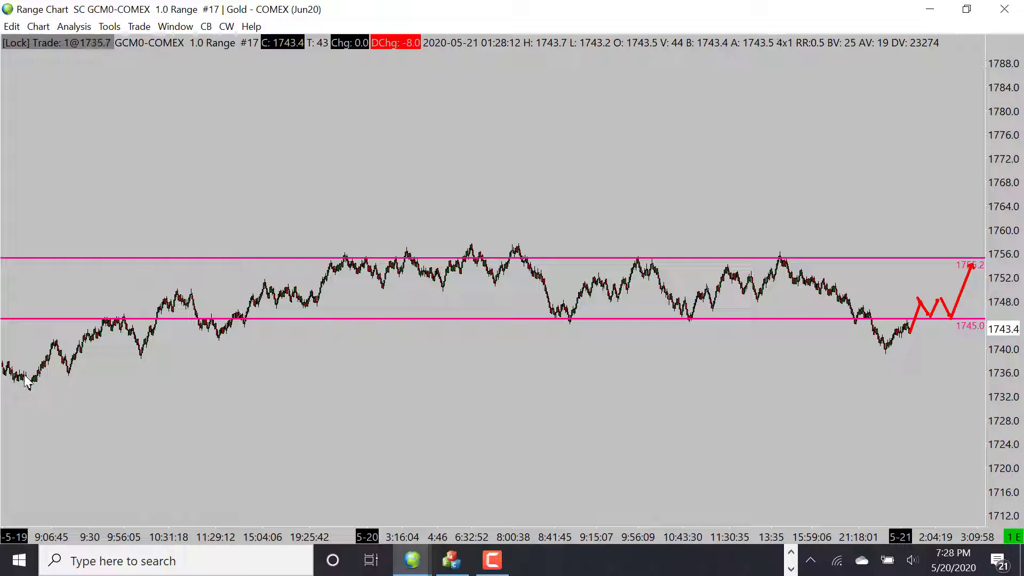
left_click_drag(506, 536, 547, 539)
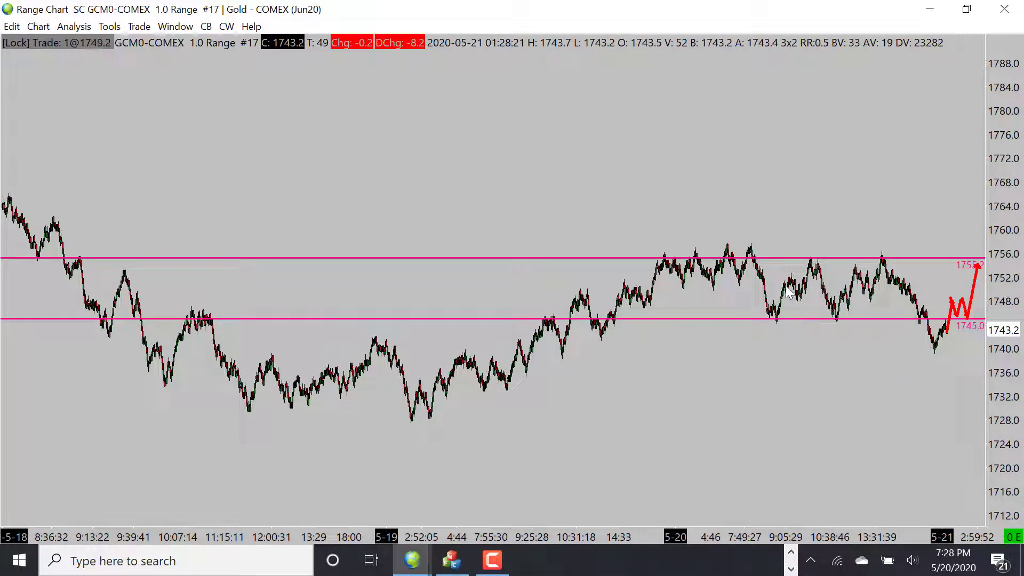
left_click_drag(735, 532, 699, 528)
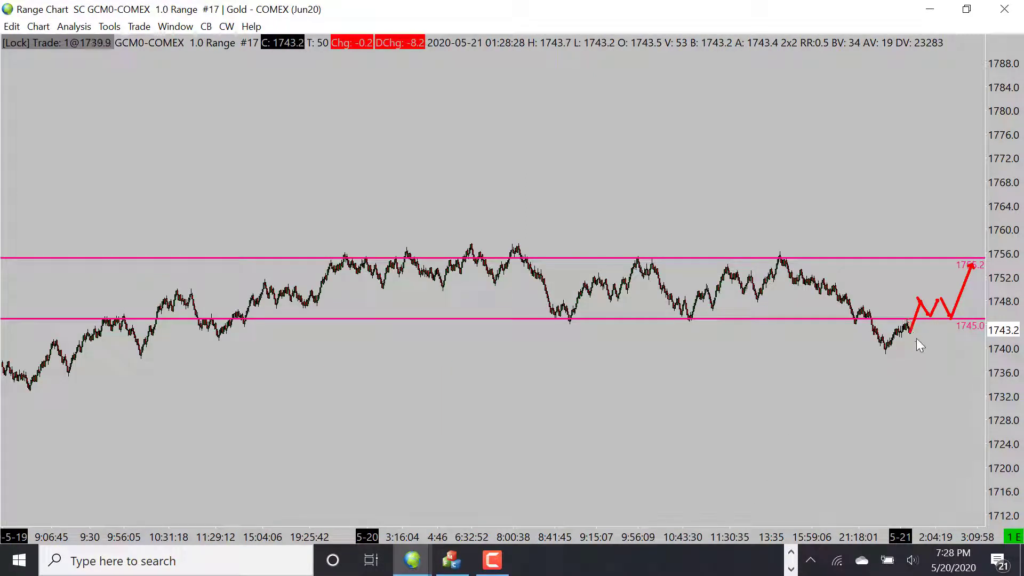
left_click_drag(911, 321, 962, 321)
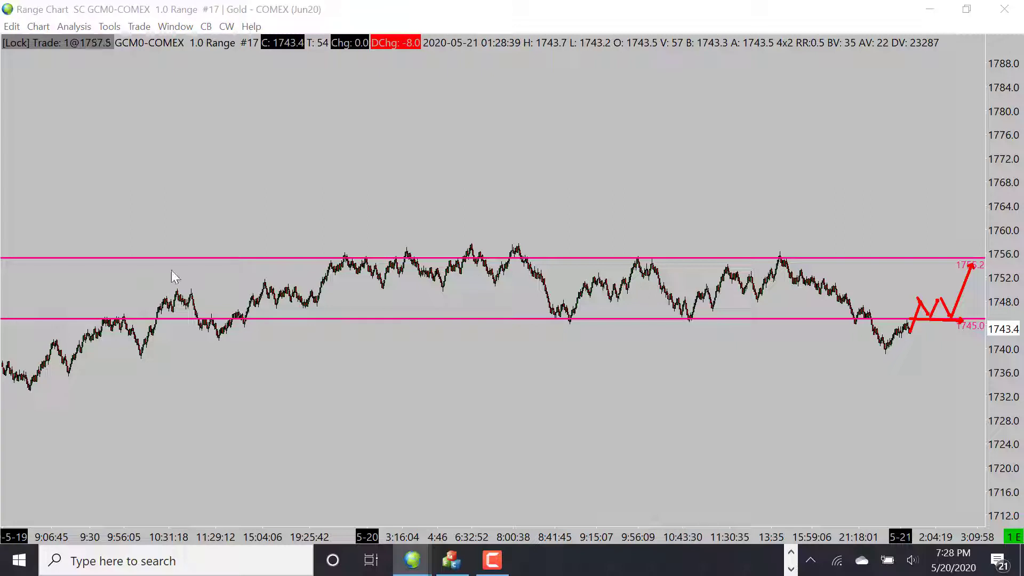
Clear the red arrows from the gold chart and bring up the GCM0-COMEX 0.5 Range chart with space after the latest bar
left_click(536, 223)
key("Escape")
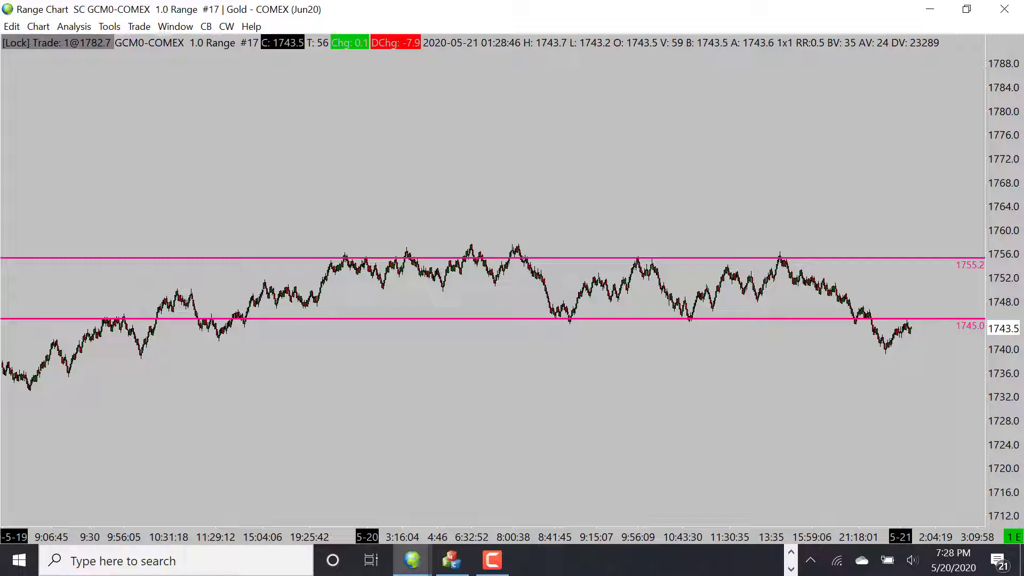
left_click_drag(1023, 160, 814, 118)
double_click(815, 118)
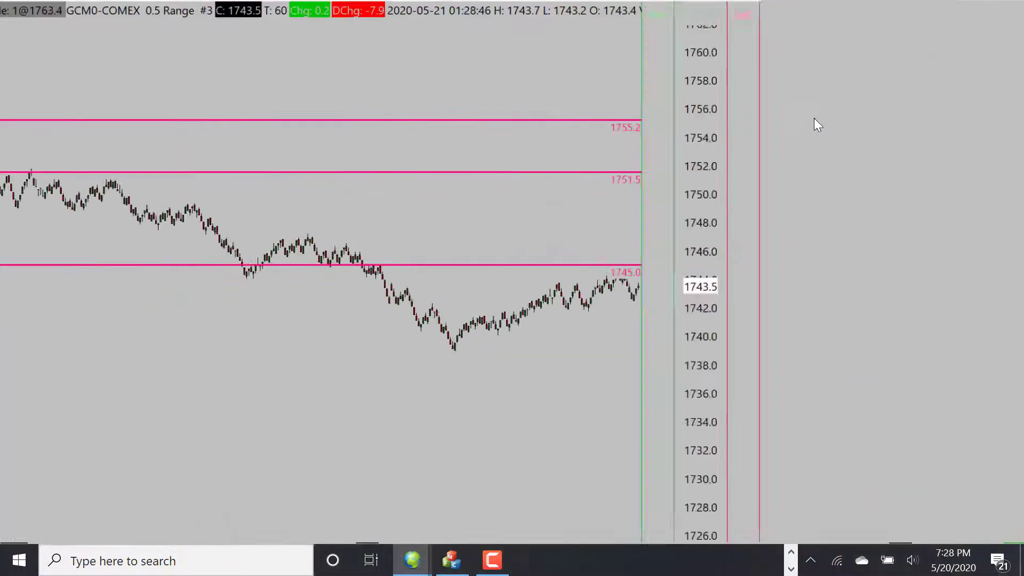
left_click_drag(689, 218, 551, 235)
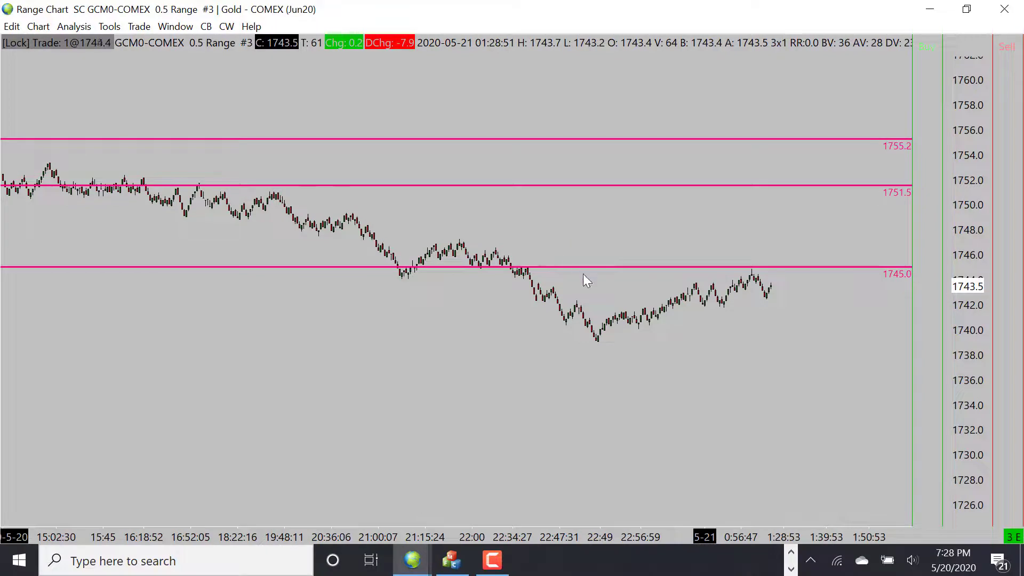
Draw arrows on the gold chart for a test of 1745.0, the rising trend from the low, support near 1742.5 and a downward break
left_click(766, 297)
left_click(782, 269)
left_click(594, 339)
left_click(831, 273)
left_click(677, 301)
left_click(846, 299)
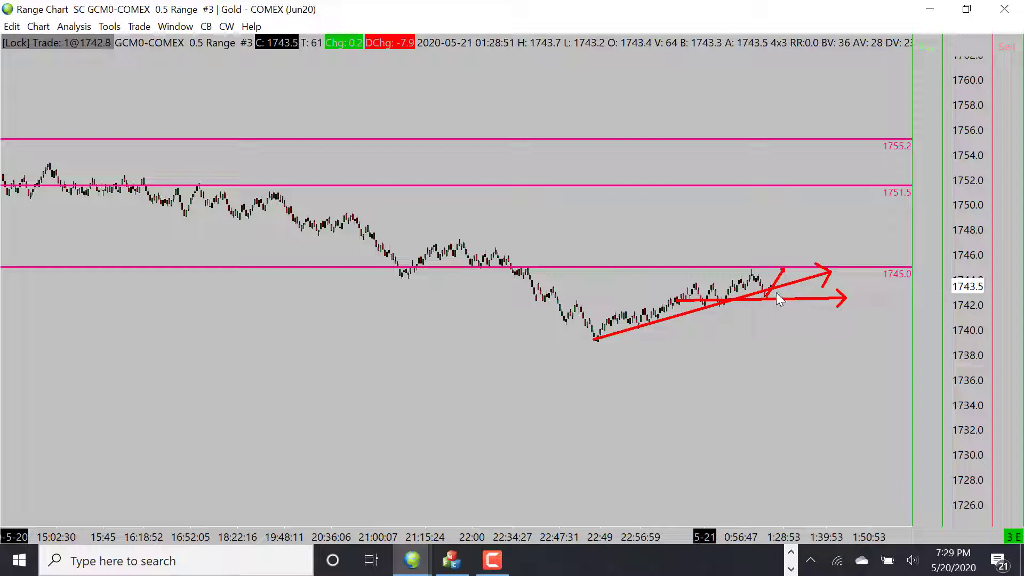
left_click(773, 288)
left_click(789, 317)
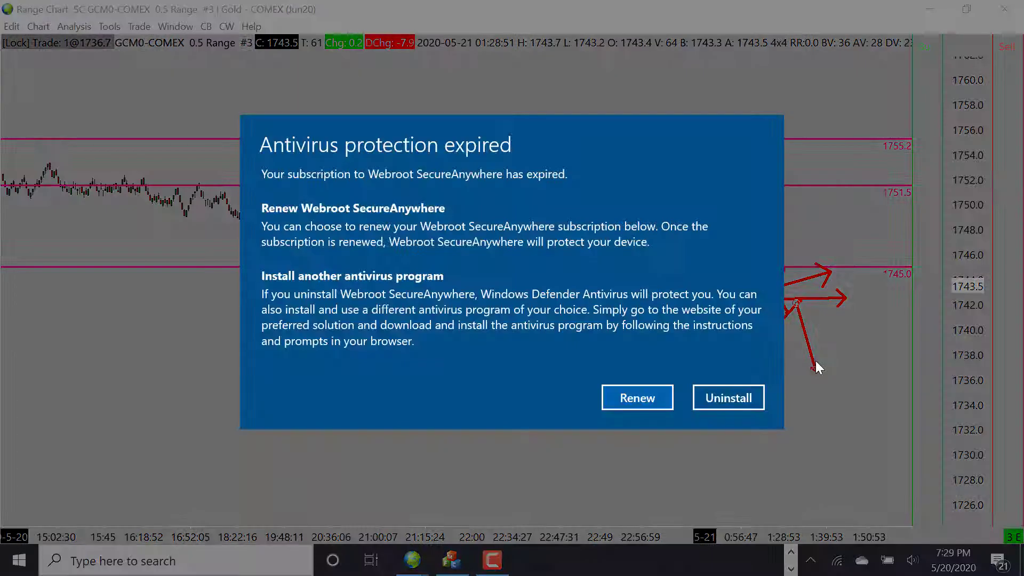
Answer the expired antivirus notice with Uninstall and clear the red arrows from the gold chart
left_click(735, 396)
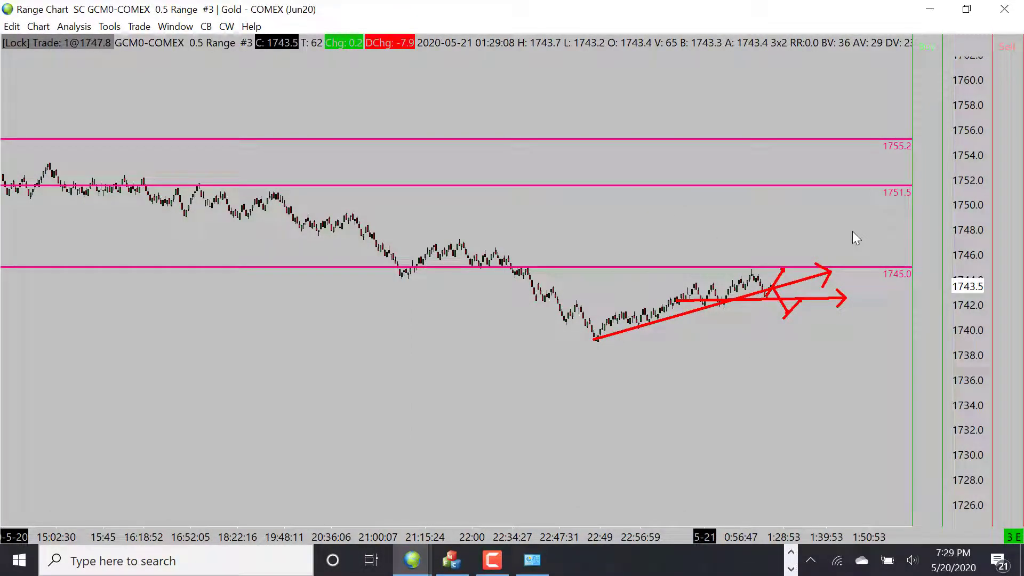
key("ctrl+z")
key("ctrl+z")
key("ctrl+z")
key("ctrl+z")
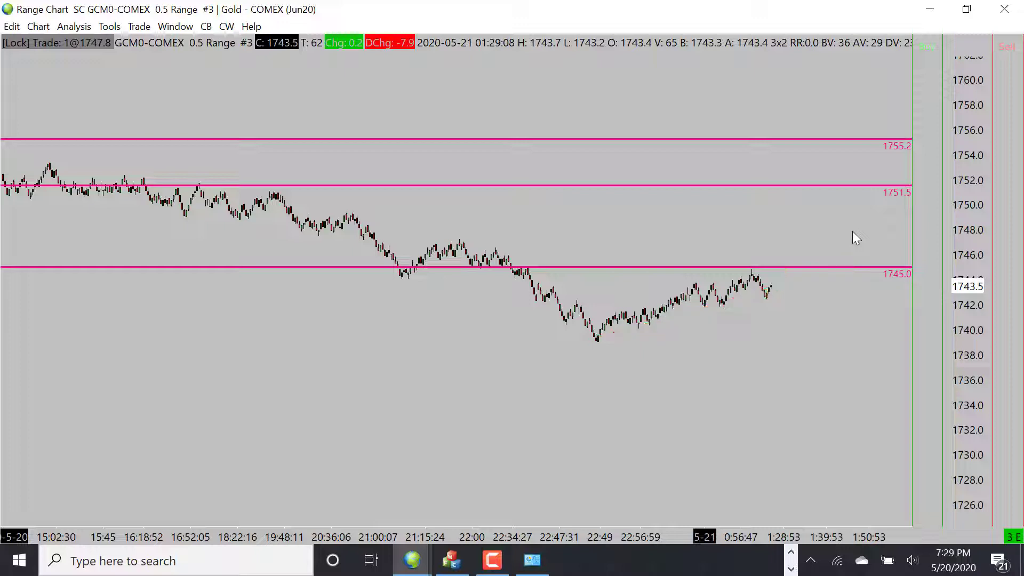
Draw a projected path from the latest gold bars, consolidating above 1745.0 and rising toward 1751.5, and clear its arrows again
mouse_move(760, 300)
left_mouse_down()
mouse_move(804, 243)
mouse_move(782, 238)
mouse_move(793, 265)
mouse_move(811, 241)
mouse_move(825, 264)
mouse_move(874, 214)
mouse_move(878, 193)
left_mouse_up()
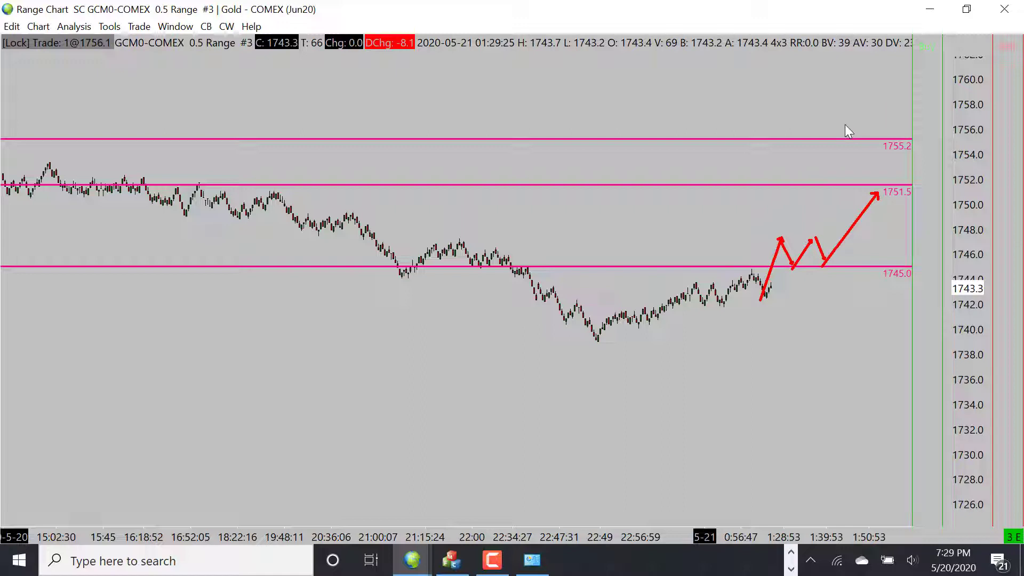
key("ctrl+z")
key("ctrl+z")
key("ctrl+z")
key("ctrl+z")
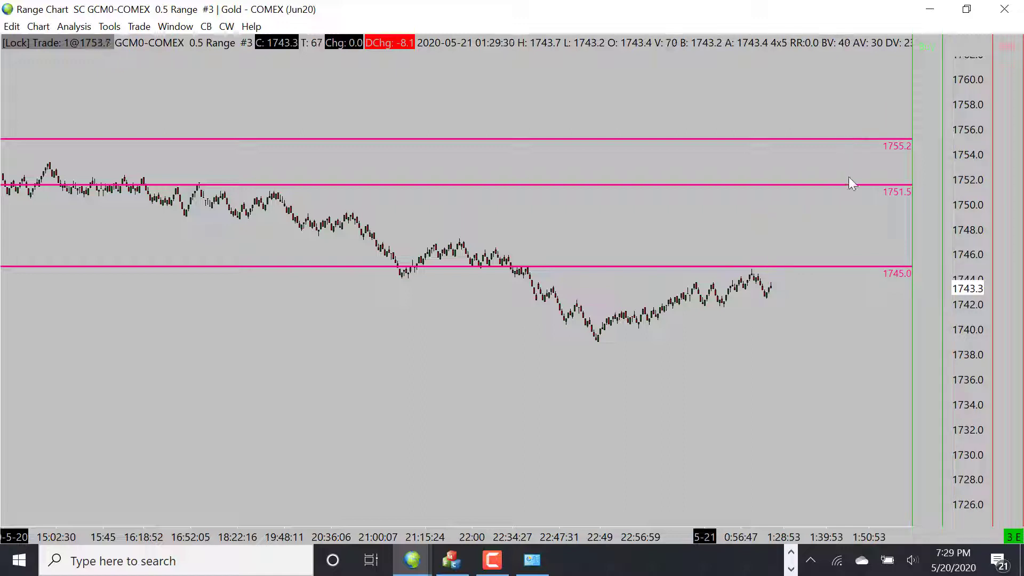
Draw a projected rise from the latest gold bars to 1755.2 with a pullback below 1751.5, and a short arrow toward 1745.0
mouse_move(759, 303)
left_mouse_down()
mouse_move(816, 143)
mouse_move(822, 175)
mouse_move(835, 147)
mouse_move(847, 196)
left_mouse_up()
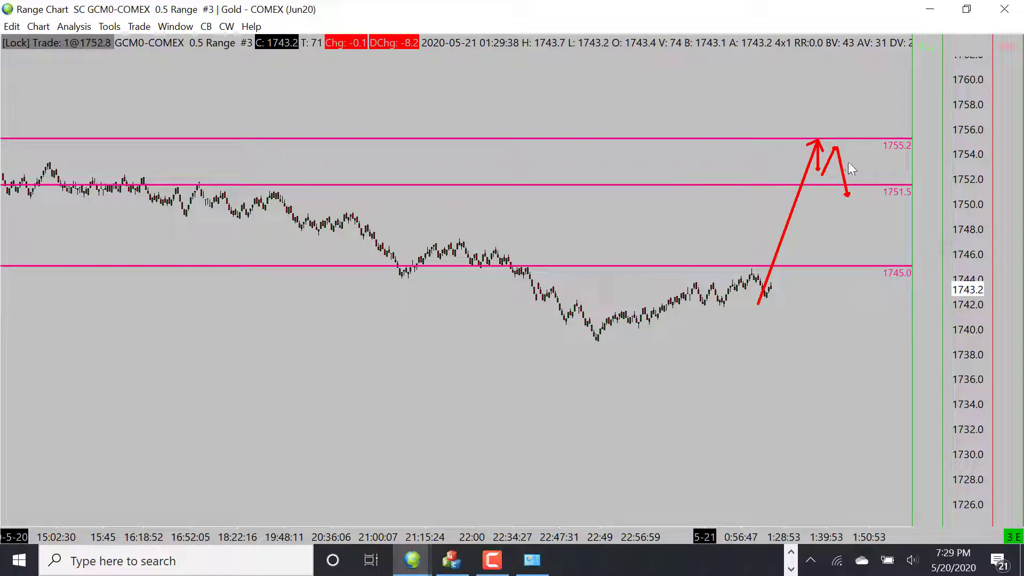
mouse_move(723, 218)
left_mouse_down()
mouse_move(834, 217)
mouse_move(860, 264)
left_mouse_up()
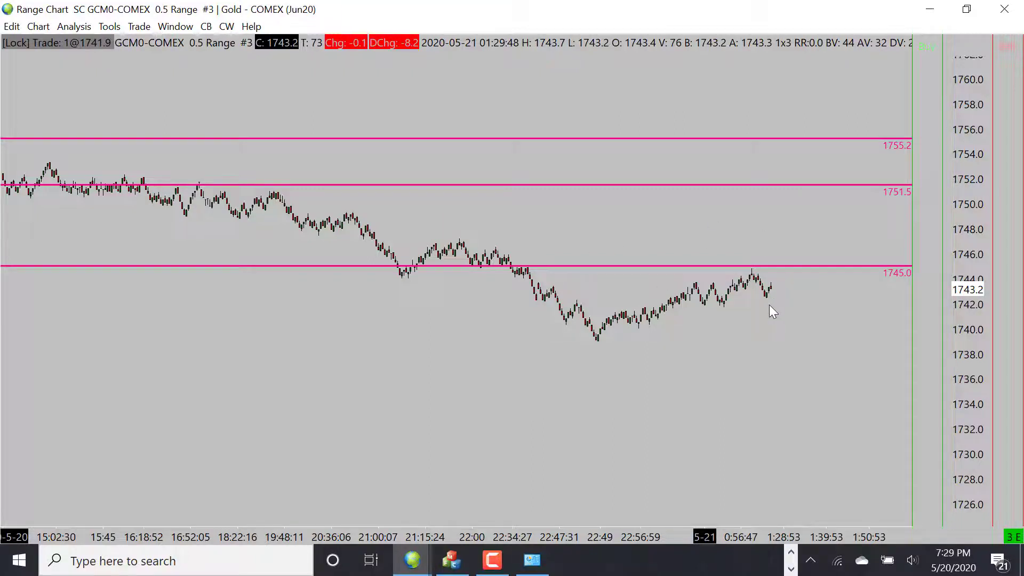
left_click_drag(767, 306, 788, 270)
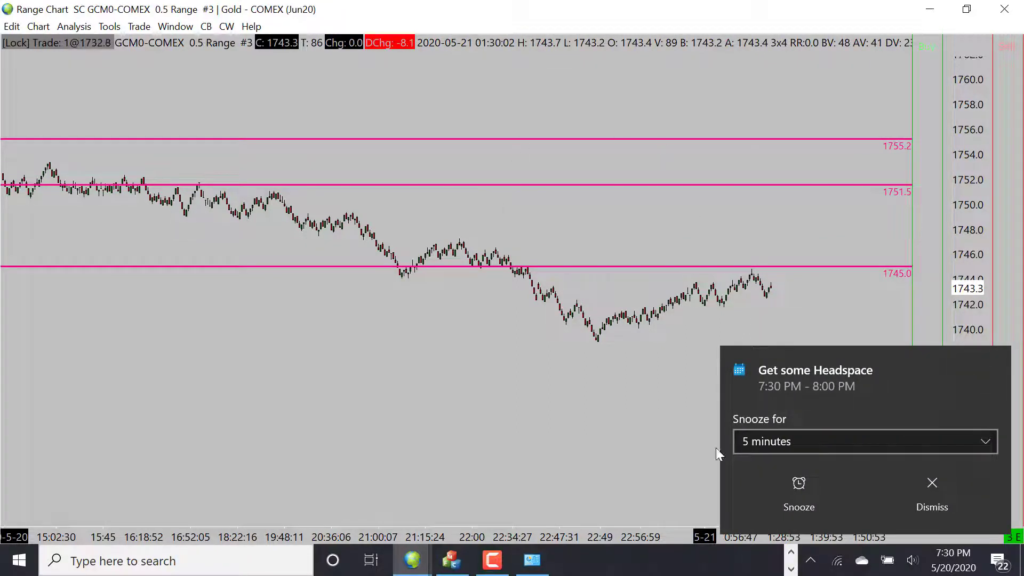
Dismiss the "Get some Headspace" calendar reminder covering the gold chart
left_click(934, 492)
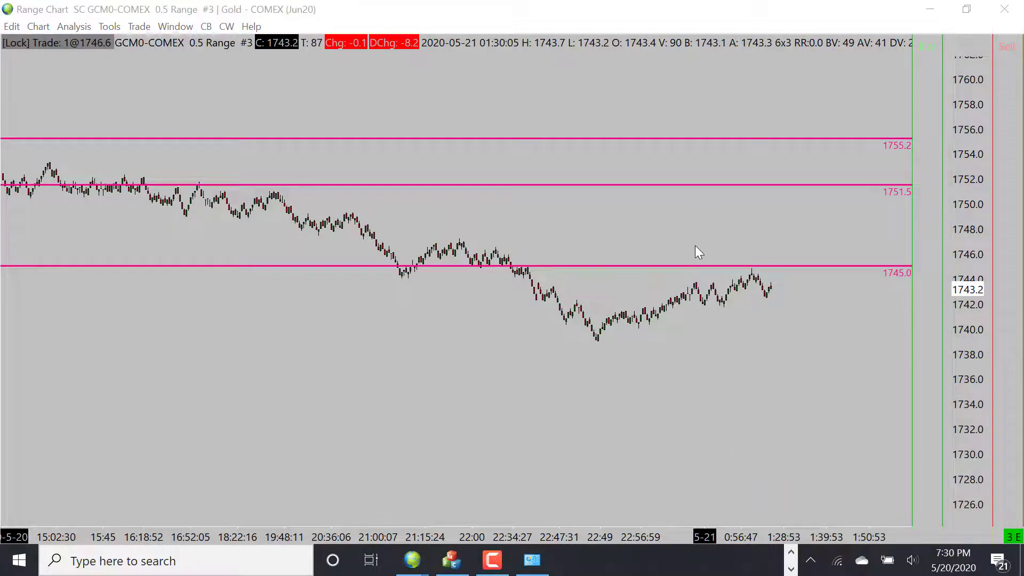